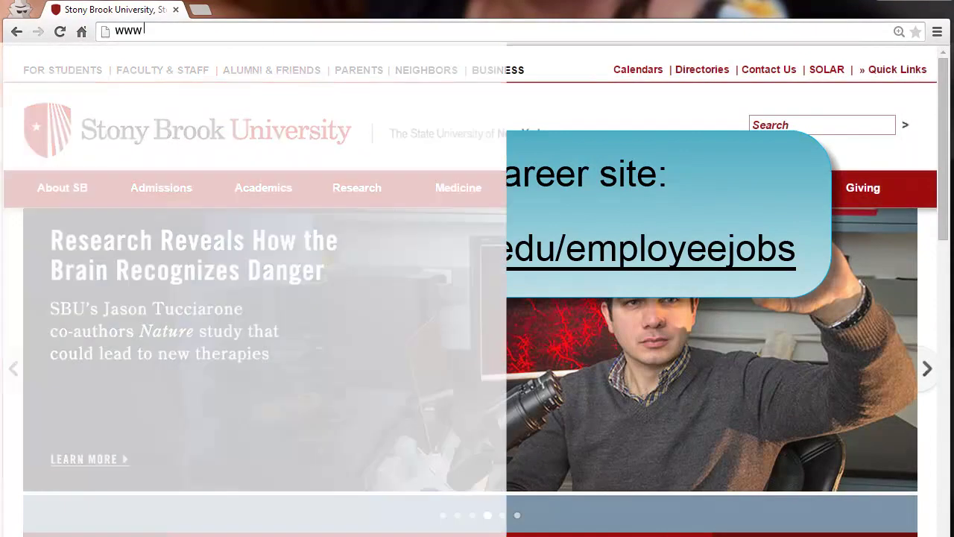
pyautogui.write('.stonybrook.edu/')
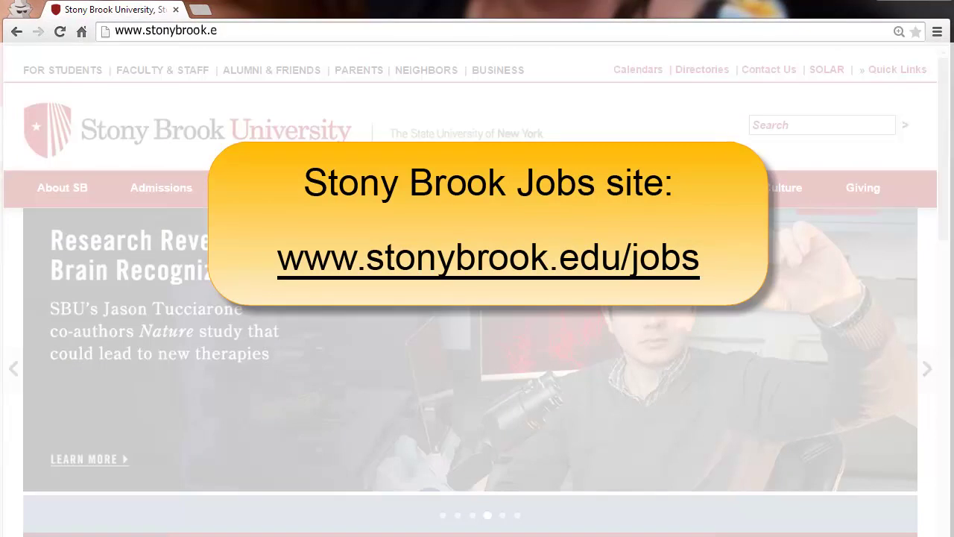
pyautogui.write('jobs')
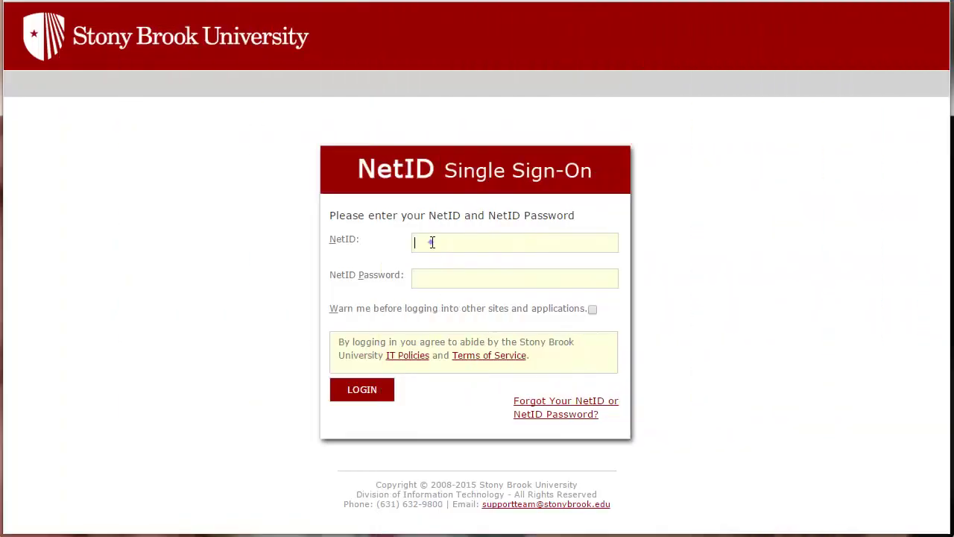
# - Log in through NetID single sign-on with your NetID and account password
pyautogui.write('jsmith')
pyautogui.press('Tab')
pyautogui.write('p•••••••••••••')
pyautogui.click(371, 394)
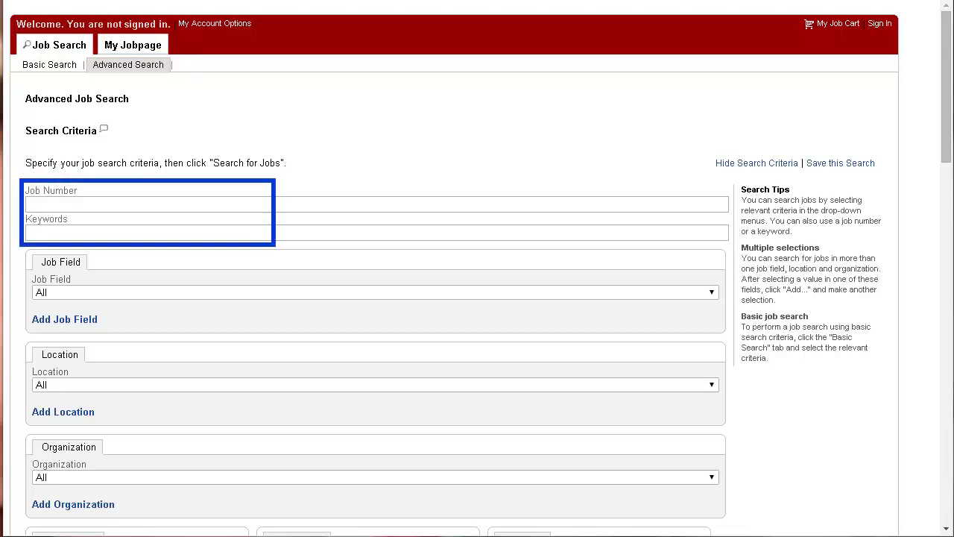
# - Type the keyword 'nurse' on Advanced Job Search and scroll down the page
pyautogui.write('nurse')
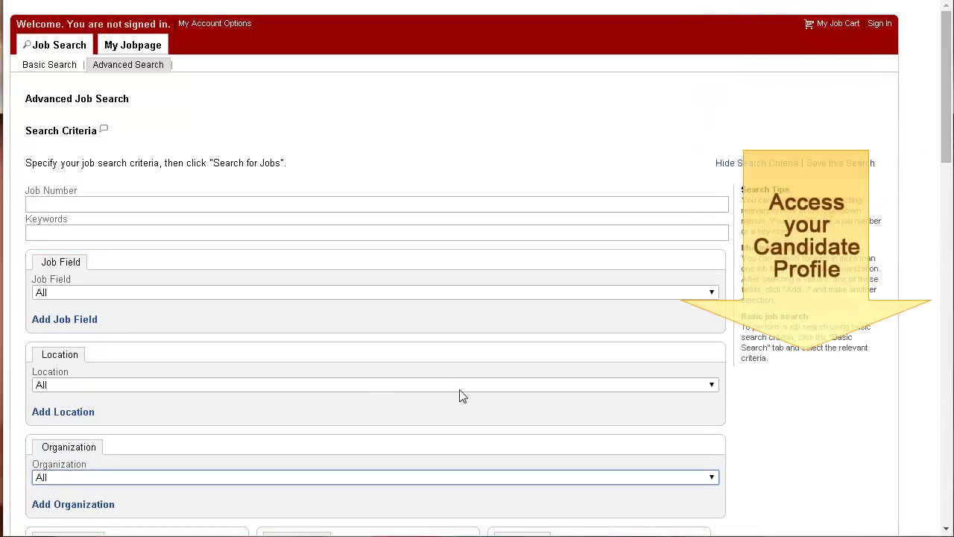
pyautogui.moveTo(948, 133)
pyautogui.mouseDown()
pyautogui.moveTo(937, 253)
pyautogui.moveTo(945, 362)
pyautogui.mouseUp()
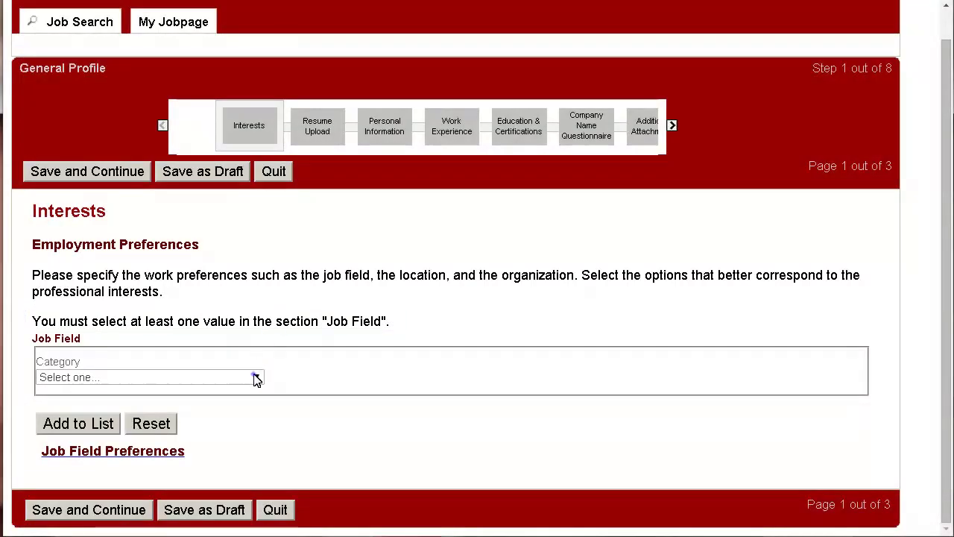
# - Add Information Technology as a job field preference
pyautogui.click(256, 379)
pyautogui.moveTo(259, 424); pyautogui.dragTo(258, 447)
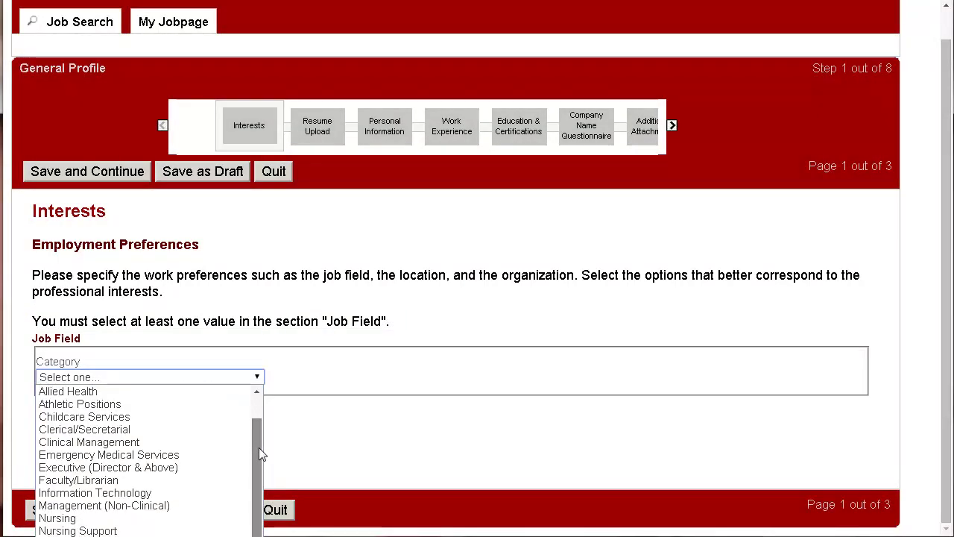
pyautogui.click(157, 496)
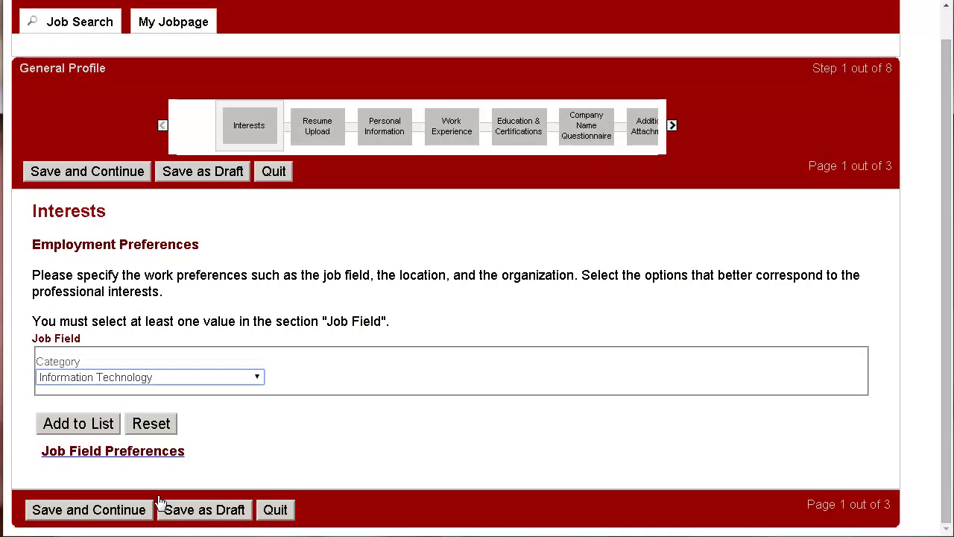
pyautogui.click(78, 423)
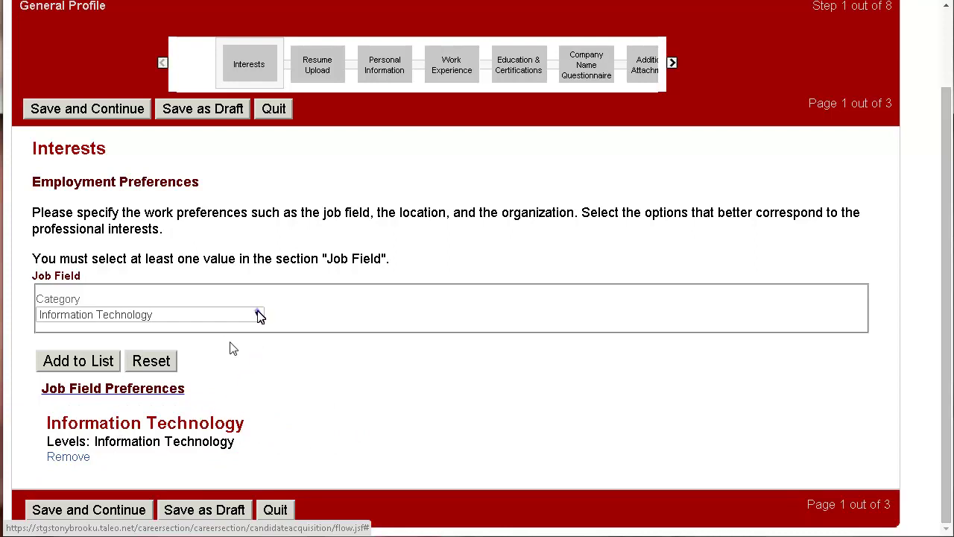
# - Add Administrative & Professional (non-Clinical) with function Human Resources as a job field
pyautogui.click(257, 313)
pyautogui.click(207, 346)
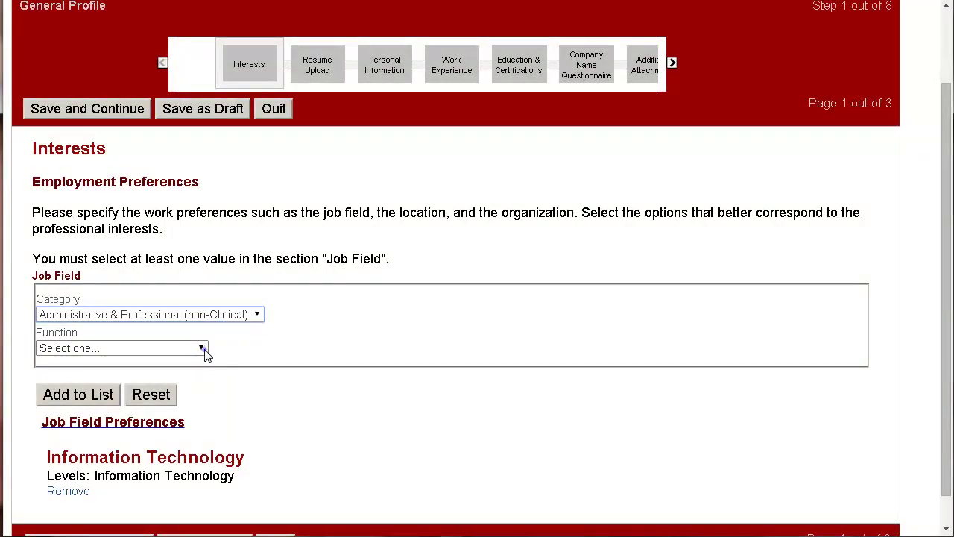
pyautogui.click(204, 348)
pyautogui.click(187, 397)
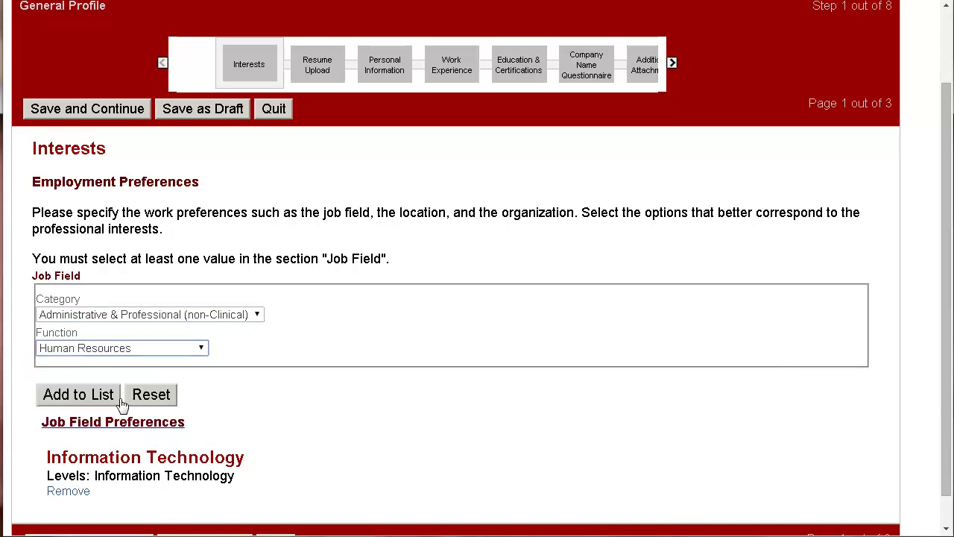
pyautogui.click(88, 395)
# - Add Research Professional / Technical as a job field and save the job fields
pyautogui.click(178, 226)
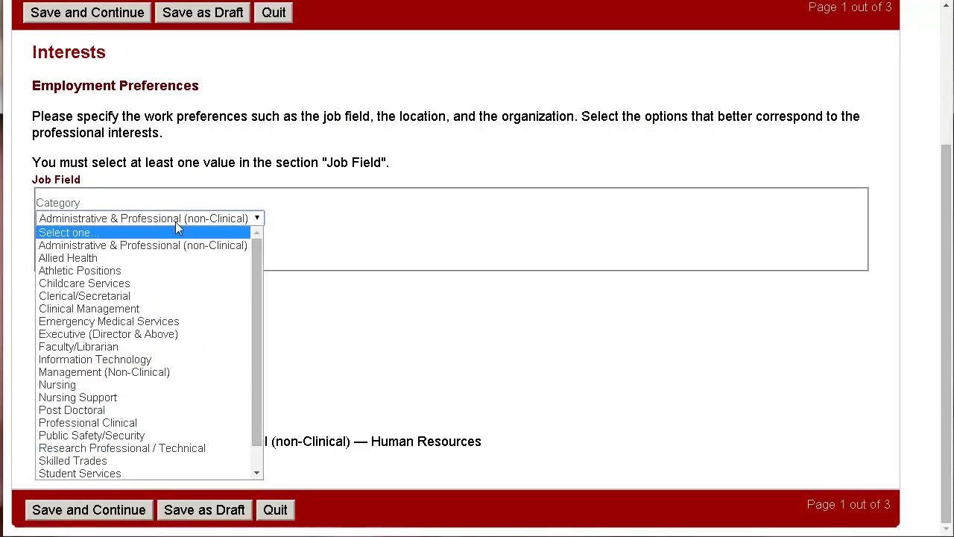
pyautogui.click(165, 449)
pyautogui.click(94, 304)
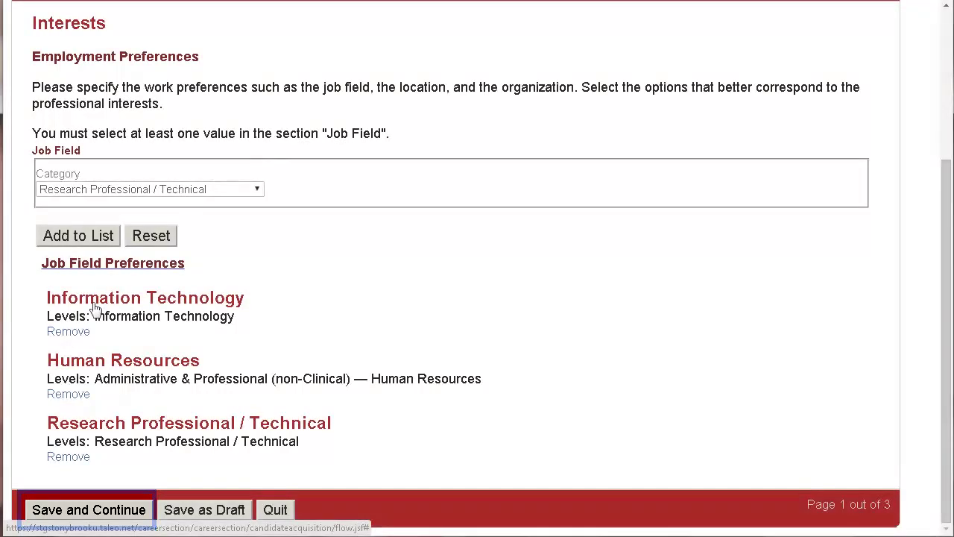
pyautogui.click(102, 509)
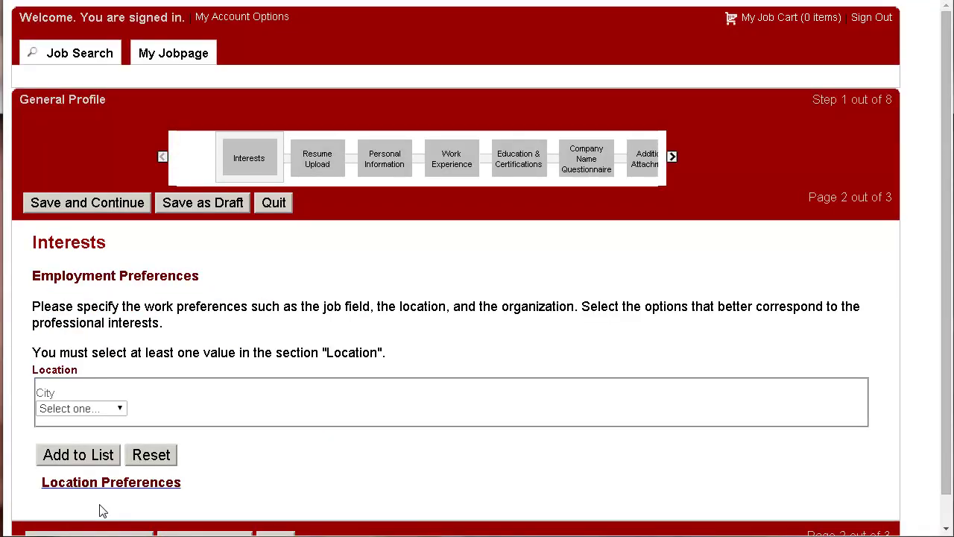
# - Add Stony Brook as a preferred city and save the locations
pyautogui.click(123, 411)
pyautogui.click(55, 525)
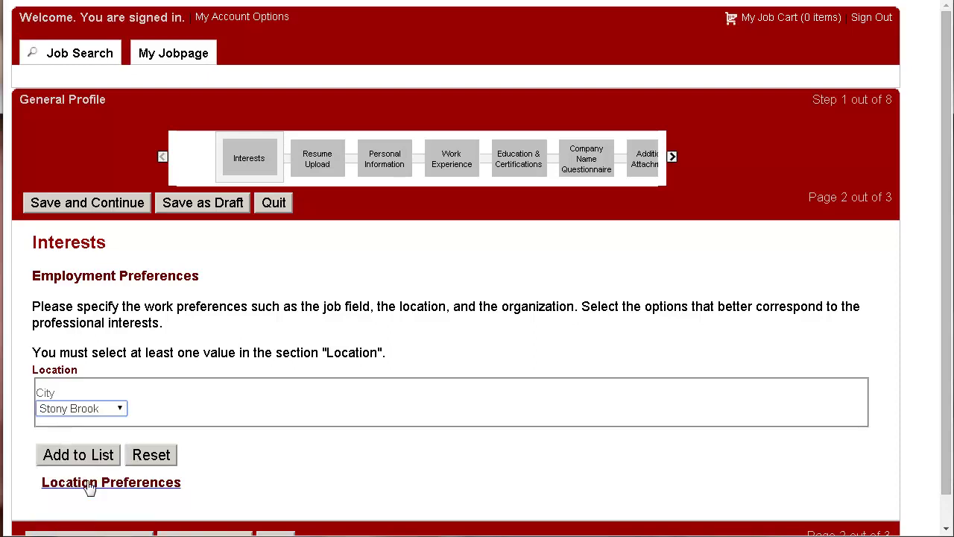
pyautogui.click(88, 462)
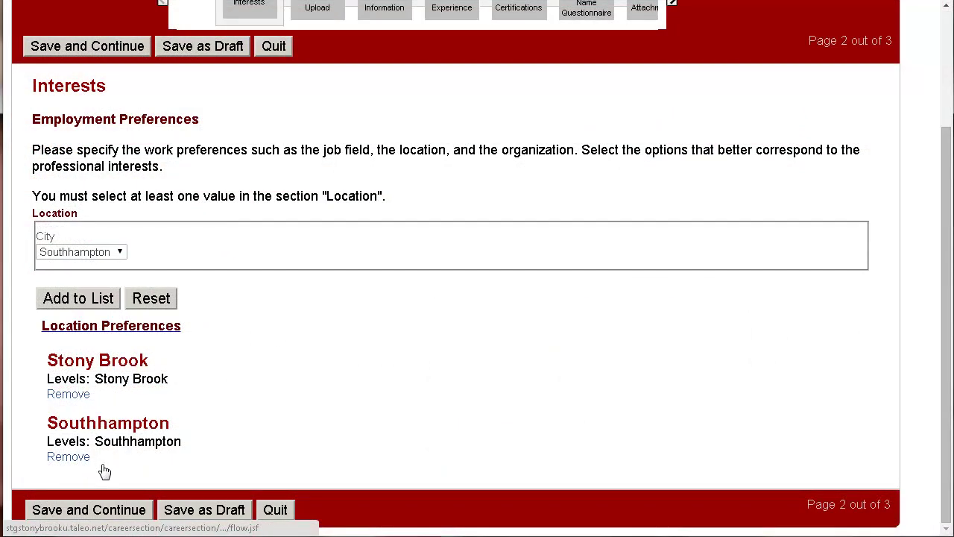
pyautogui.click(86, 511)
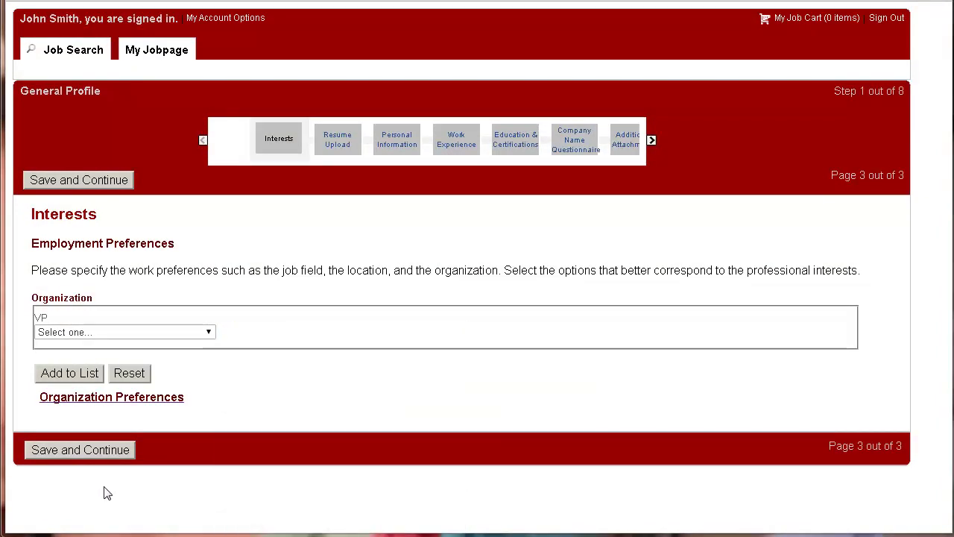
# - Skip organization preferences, leaving the VP dropdown unset, and continue
pyautogui.click(104, 449)
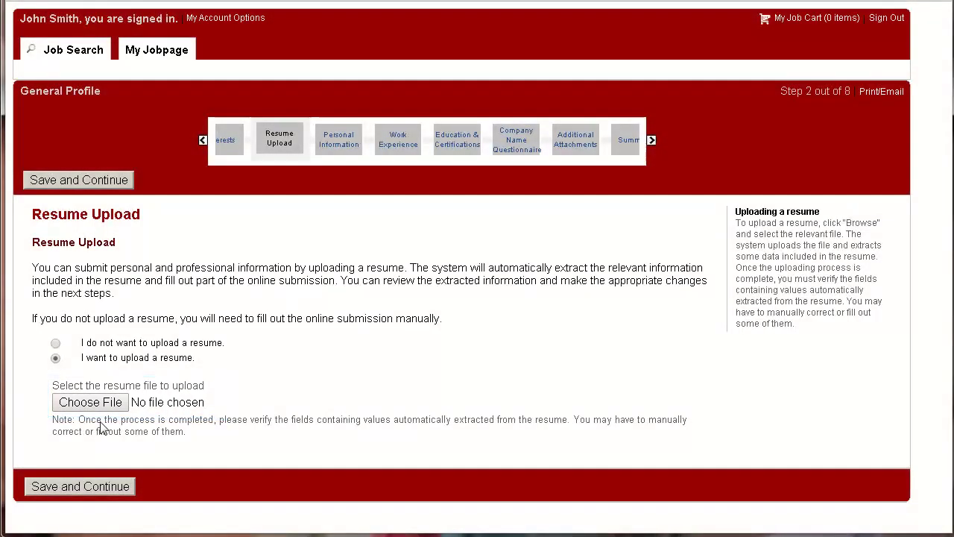
# - Upload jsmith_resume.docx as the resume and save the Resume Upload step
pyautogui.click(86, 403)
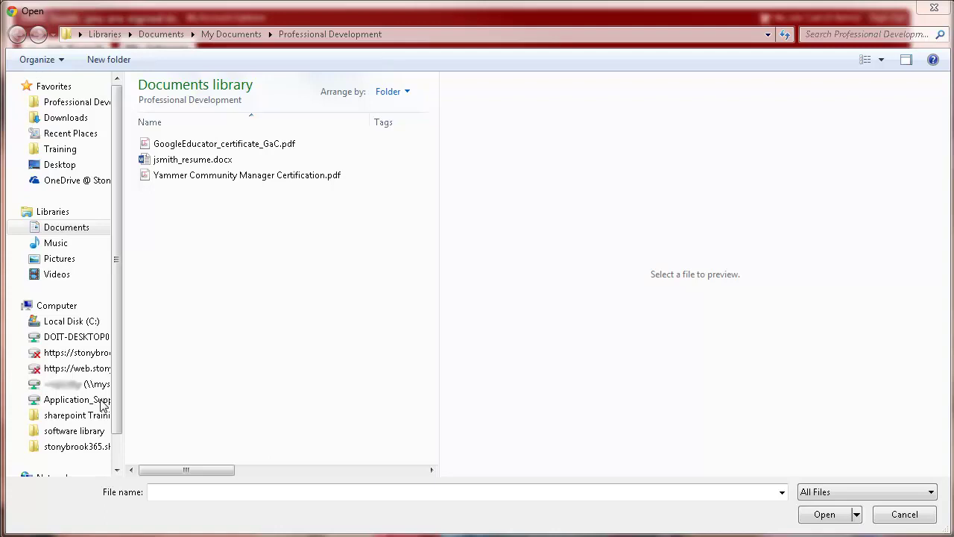
pyautogui.click(161, 160)
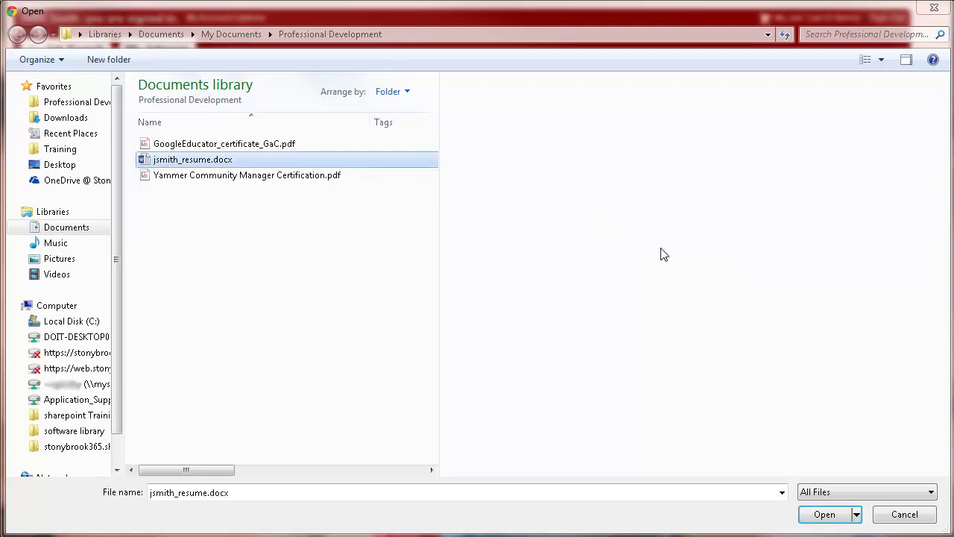
pyautogui.click(825, 514)
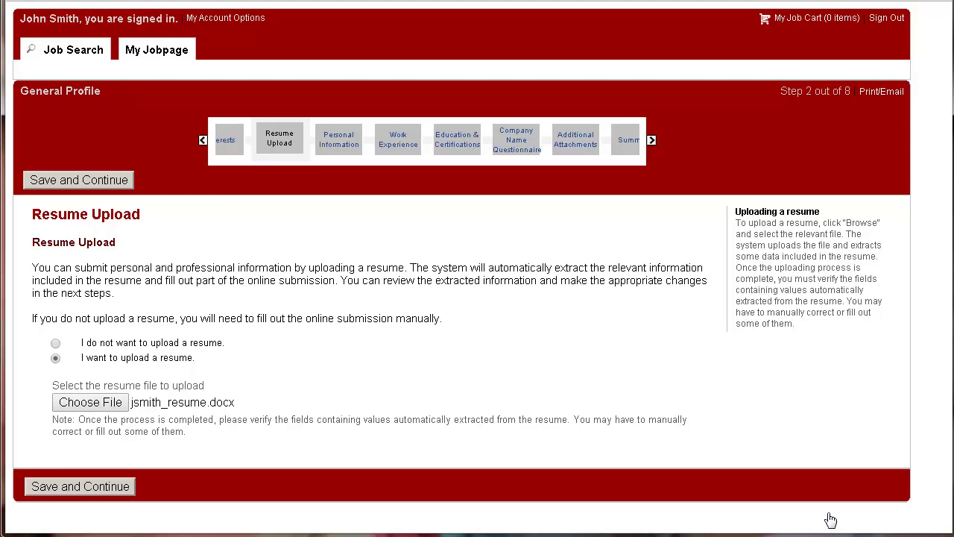
pyautogui.click(83, 487)
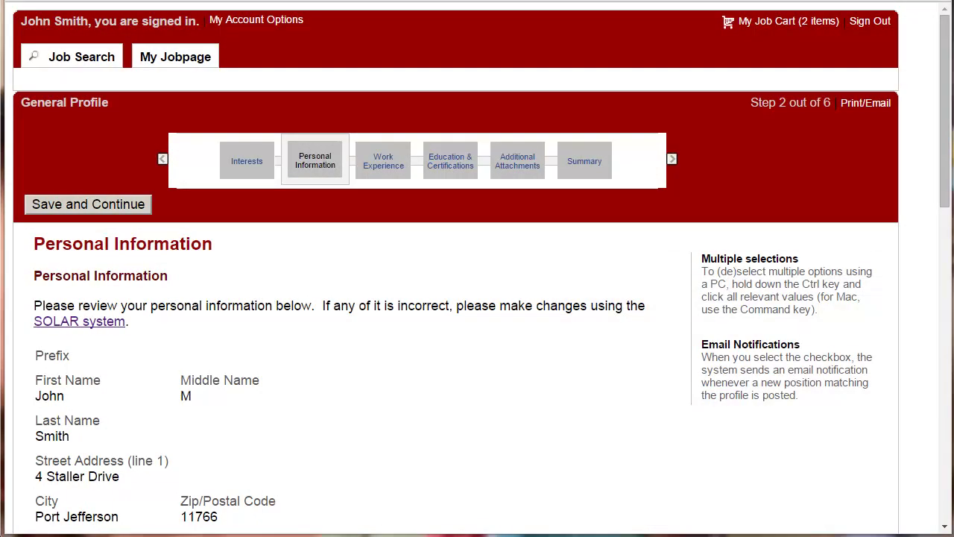
# - Choose Entry Level, Individual Contributor and Team Leader, Experienced, Day Shift and Master's Degree
pyautogui.moveTo(951, 65); pyautogui.dragTo(948, 95)
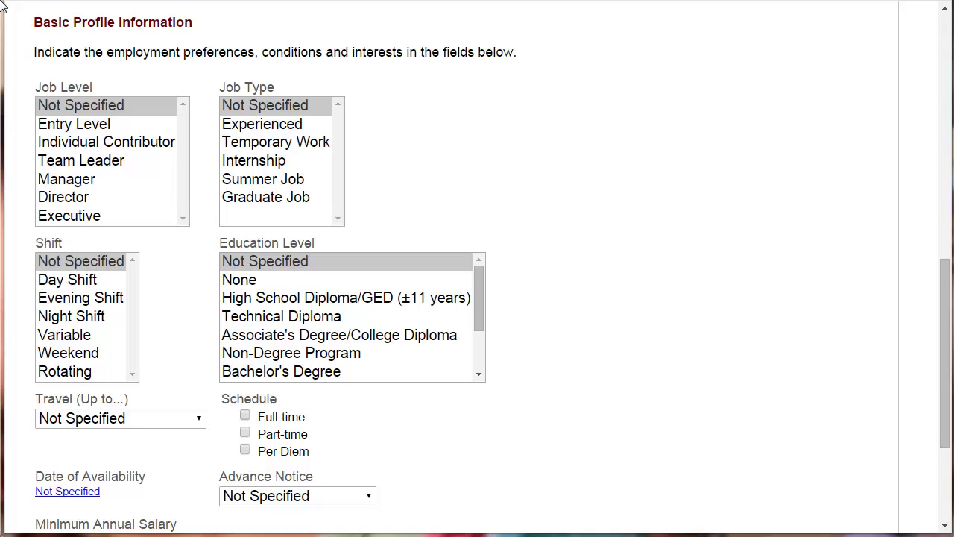
pyautogui.click(137, 125)
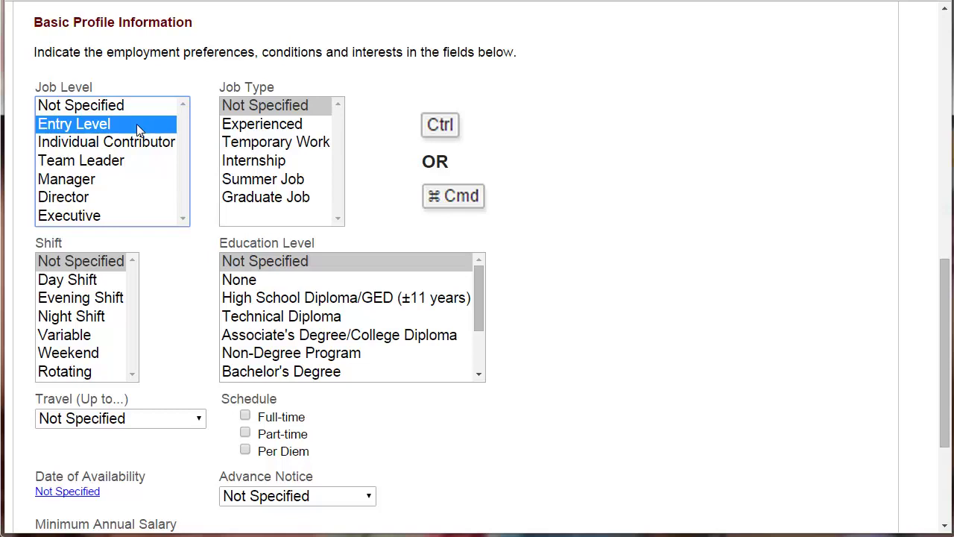
pyautogui.keyDown('ctrl'); pyautogui.click(132, 143); pyautogui.keyUp('ctrl')
pyautogui.keyDown('ctrl'); pyautogui.click(126, 160); pyautogui.keyUp('ctrl')
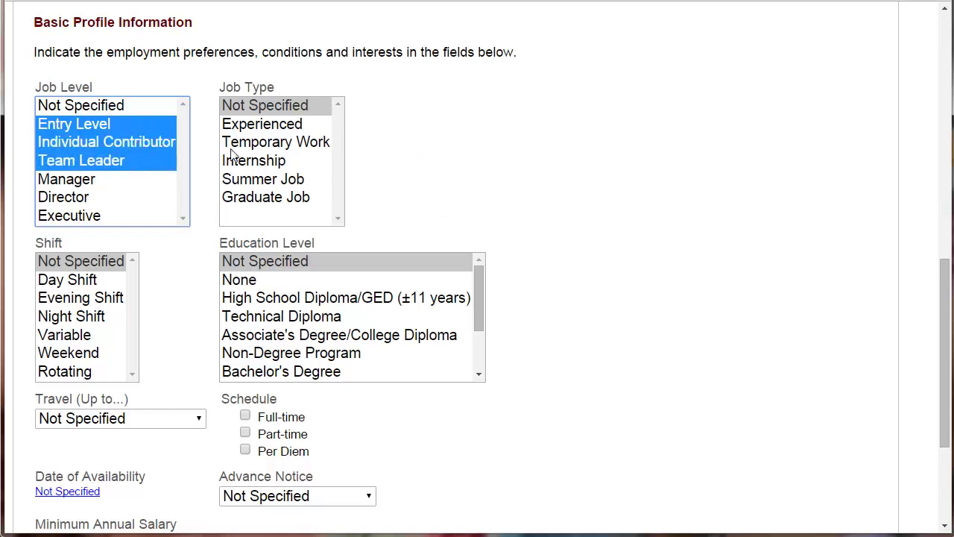
pyautogui.click(257, 129)
pyautogui.click(82, 281)
pyautogui.moveTo(482, 321); pyautogui.dragTo(482, 345)
pyautogui.click(299, 345)
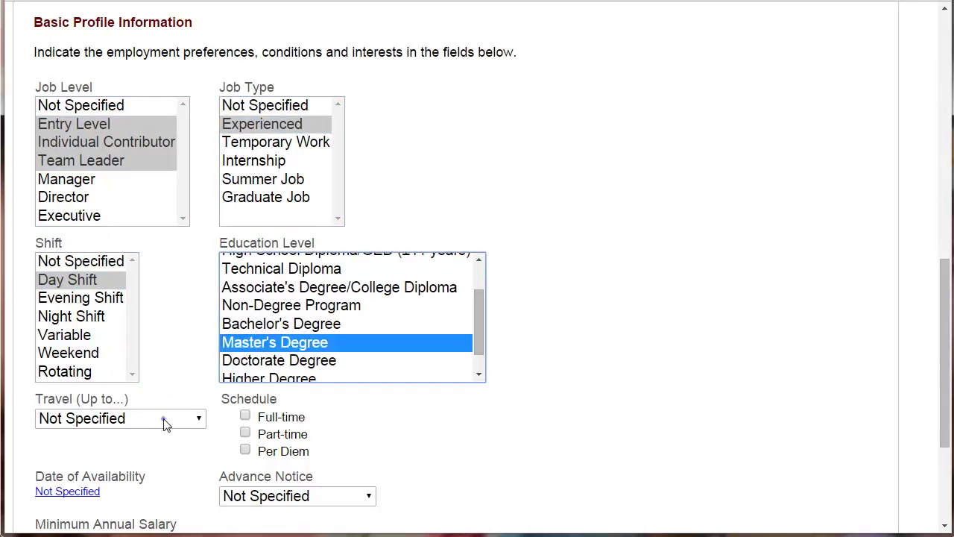
# - Set travel 10%, full-time, 2 Weeks notice, 45000 salary, email alerts, and save preferences
pyautogui.click(163, 418)
pyautogui.click(138, 495)
pyautogui.click(246, 416)
pyautogui.scroll(-3, 3, 6)
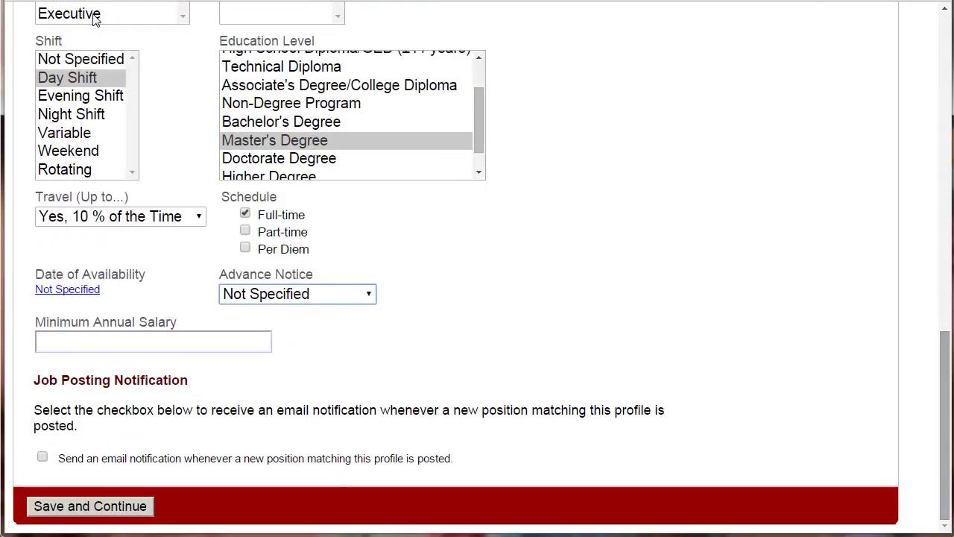
pyautogui.click(237, 299)
pyautogui.click(238, 346)
pyautogui.click(171, 343)
pyautogui.write('45000')
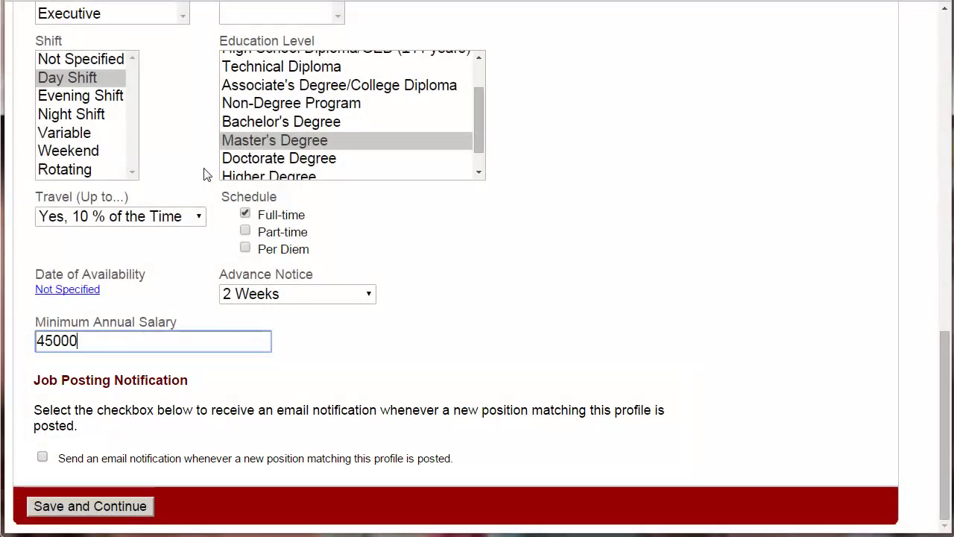
pyautogui.click(42, 457)
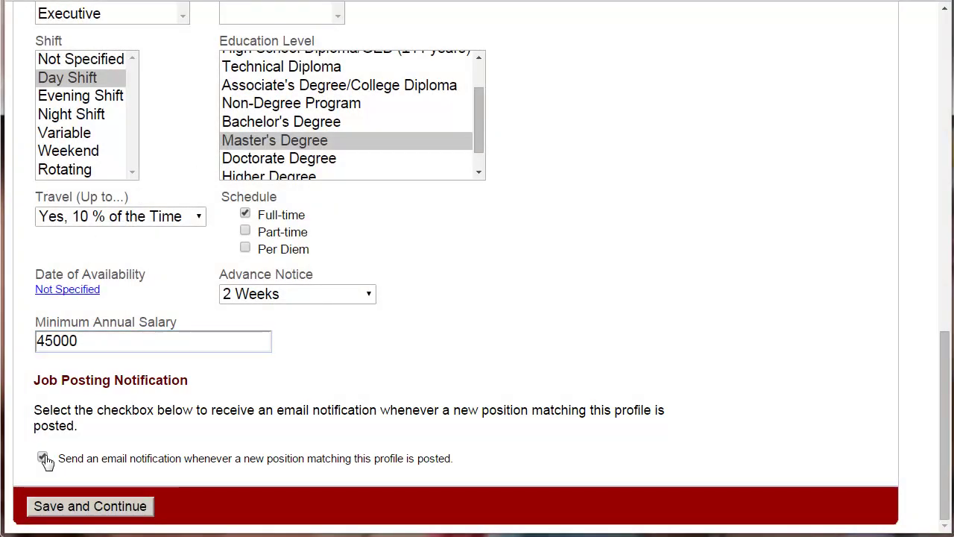
pyautogui.click(47, 507)
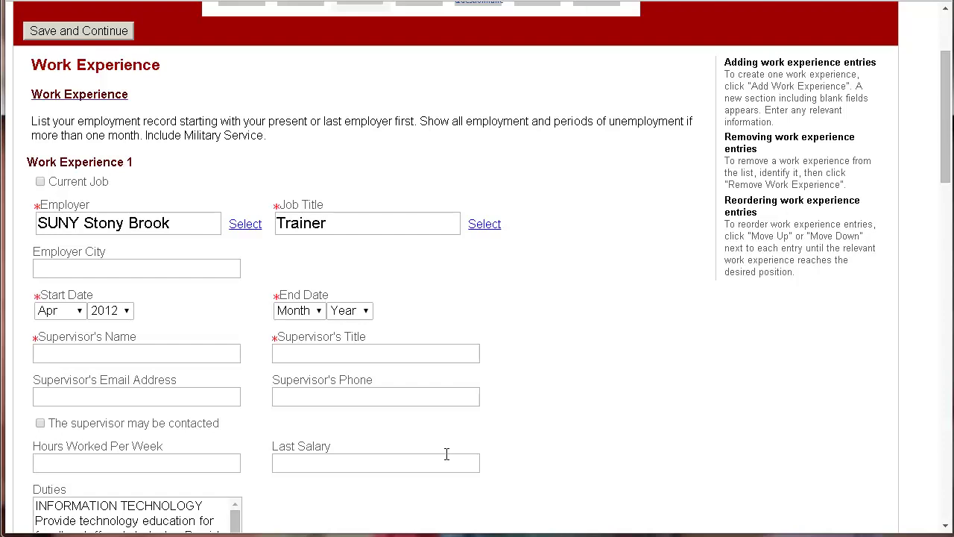
# - Save the prefilled Work Experience (SUNY Stony Brook, Trainer) and Education entries unchanged
pyautogui.scroll(-1, 446, 453)
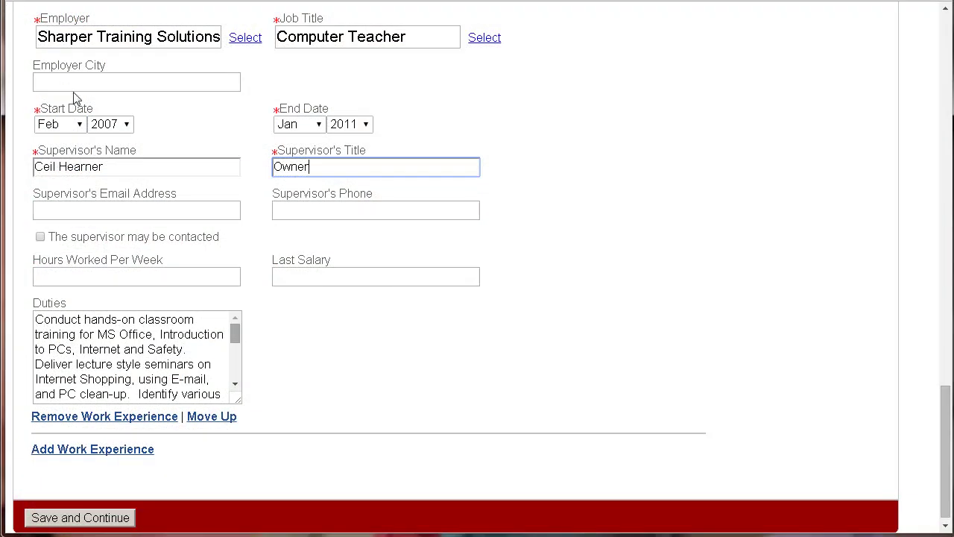
pyautogui.click(110, 517)
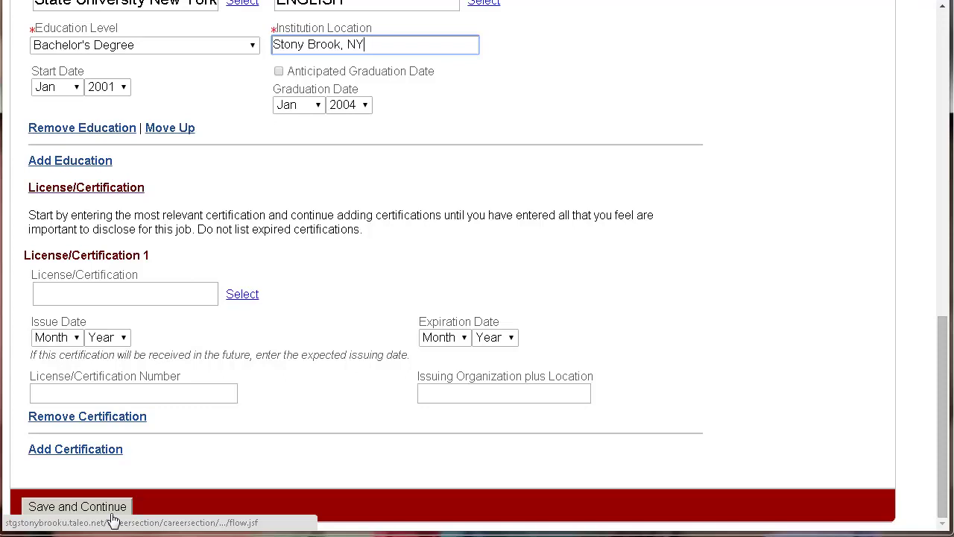
pyautogui.click(68, 506)
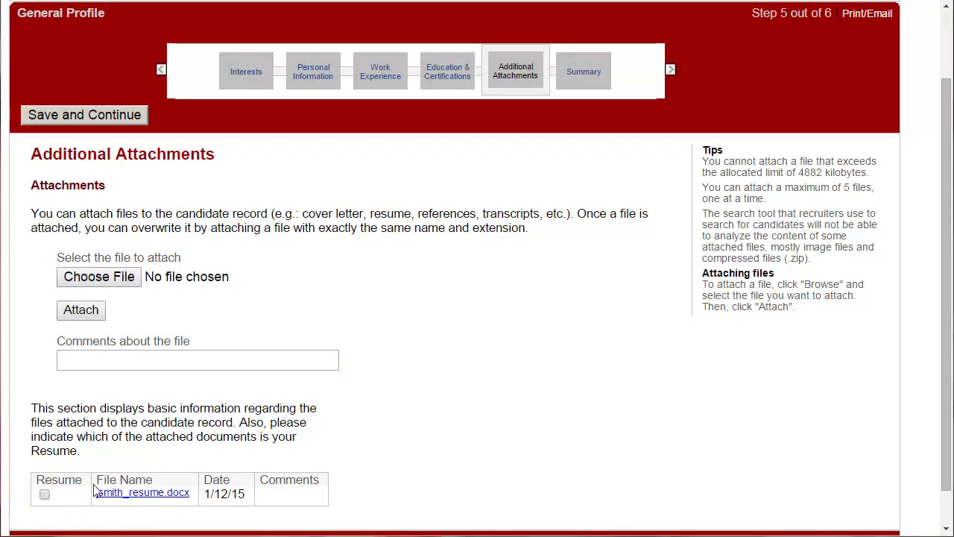
# - Attach Transcripts.docx, mark jsmith_resume.docx as the resume, and save the attachments
pyautogui.click(99, 276)
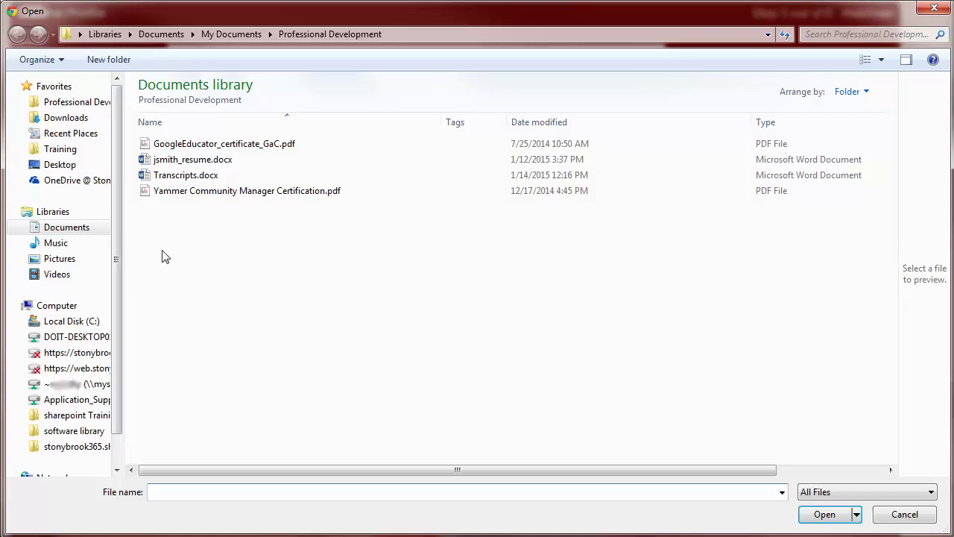
pyautogui.click(171, 176)
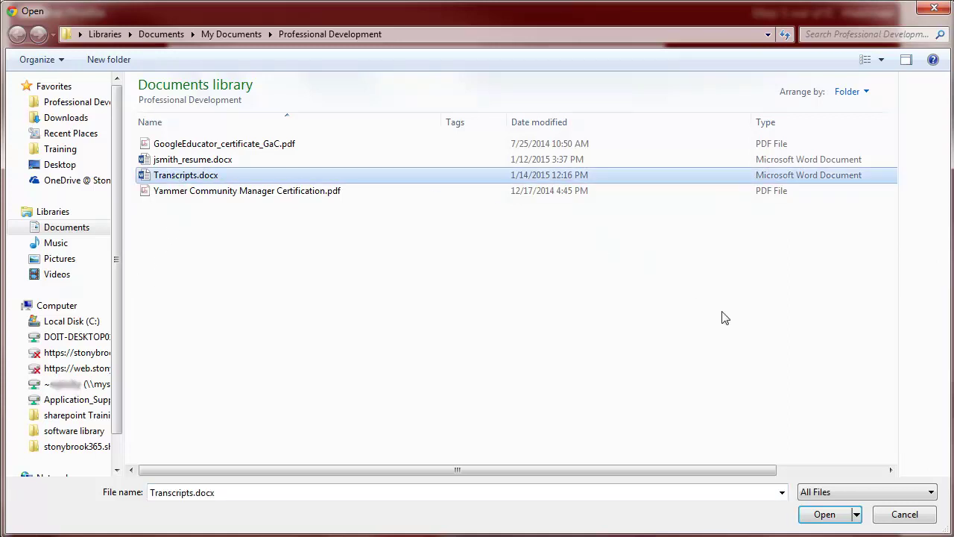
pyautogui.click(814, 517)
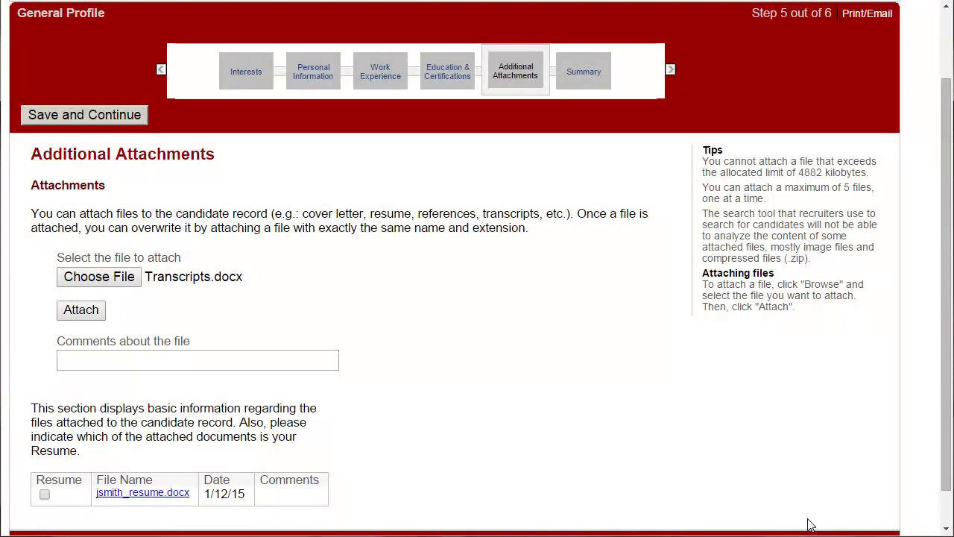
pyautogui.click(92, 314)
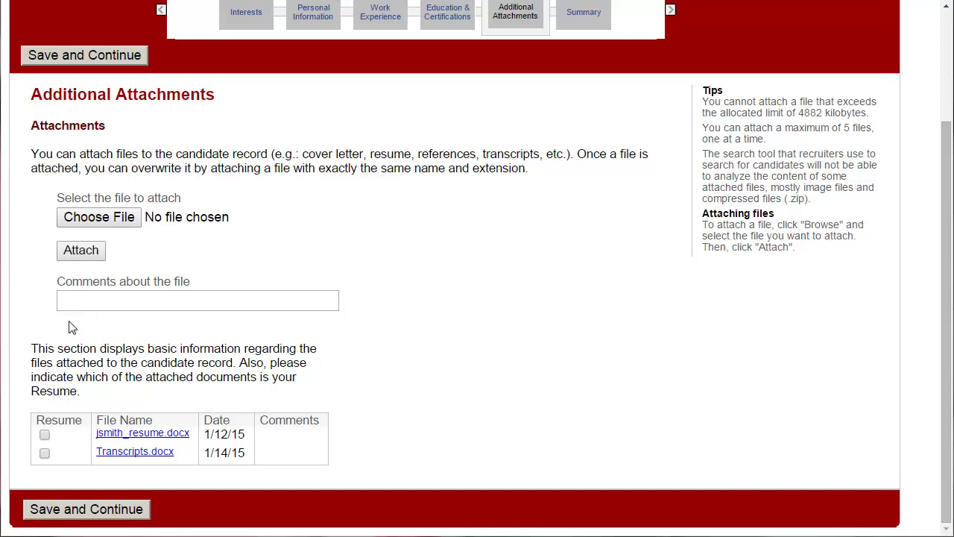
pyautogui.click(45, 438)
pyautogui.click(73, 510)
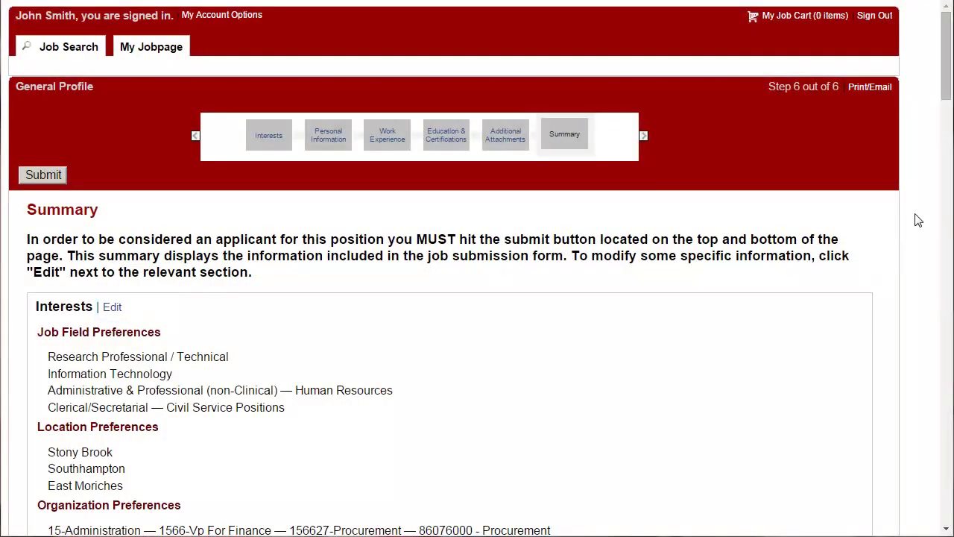
# - Scroll down the Summary page and submit the general candidate profile
pyautogui.moveTo(945, 76); pyautogui.dragTo(946, 504)
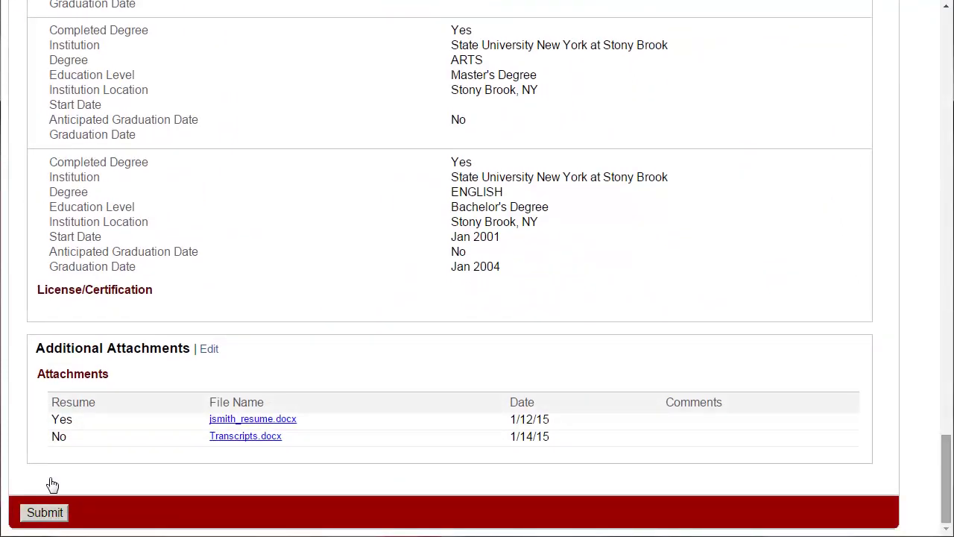
pyautogui.click(43, 511)
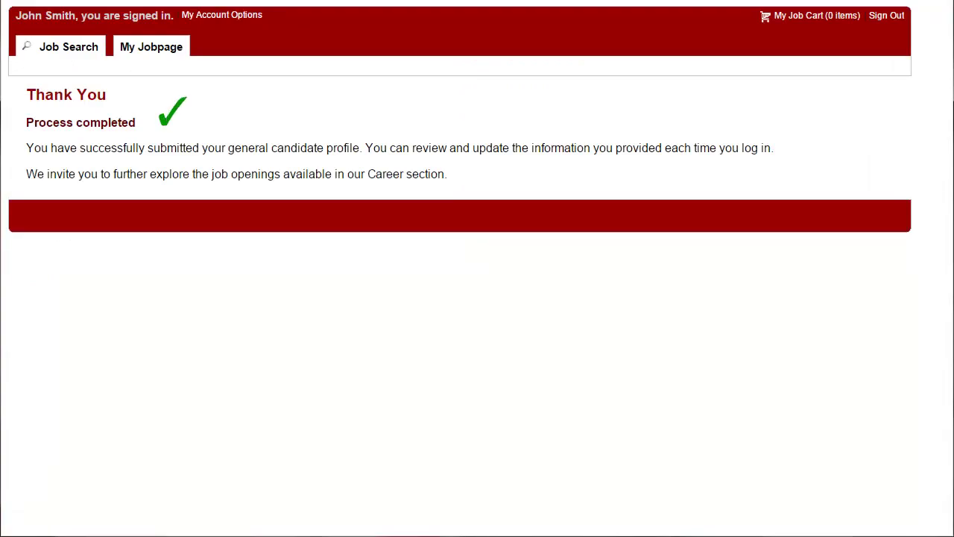